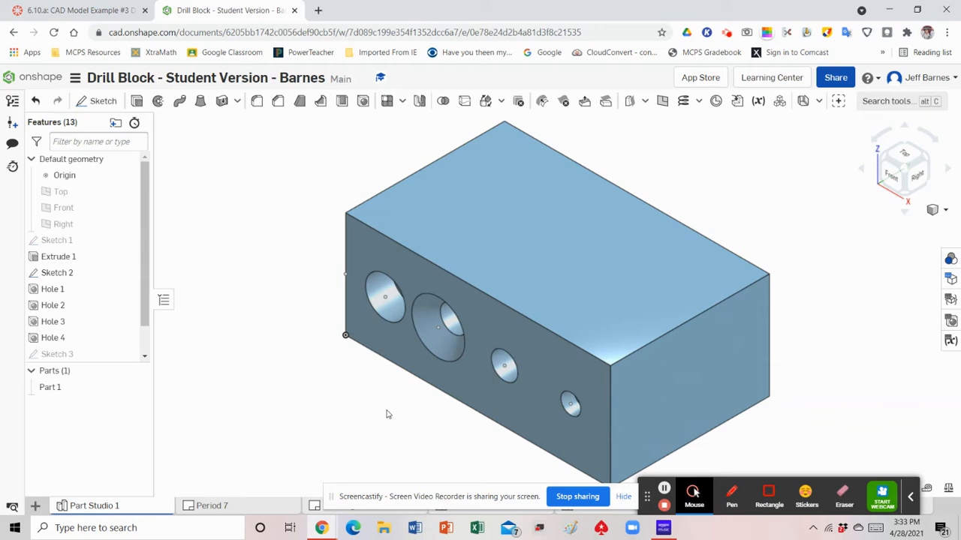
# Add a second sheet to Drawing 1 of the drill block
pyautogui.click(922, 157)
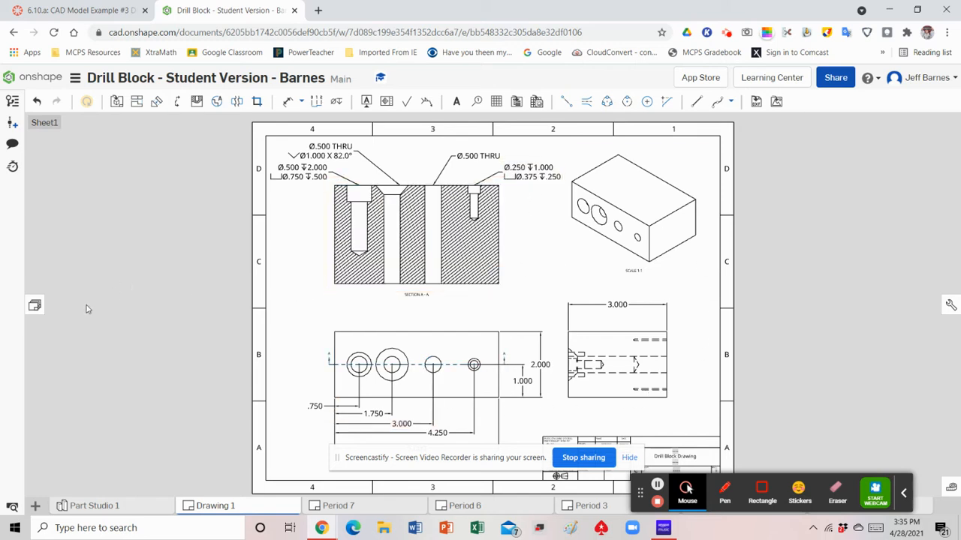
pyautogui.click(35, 308)
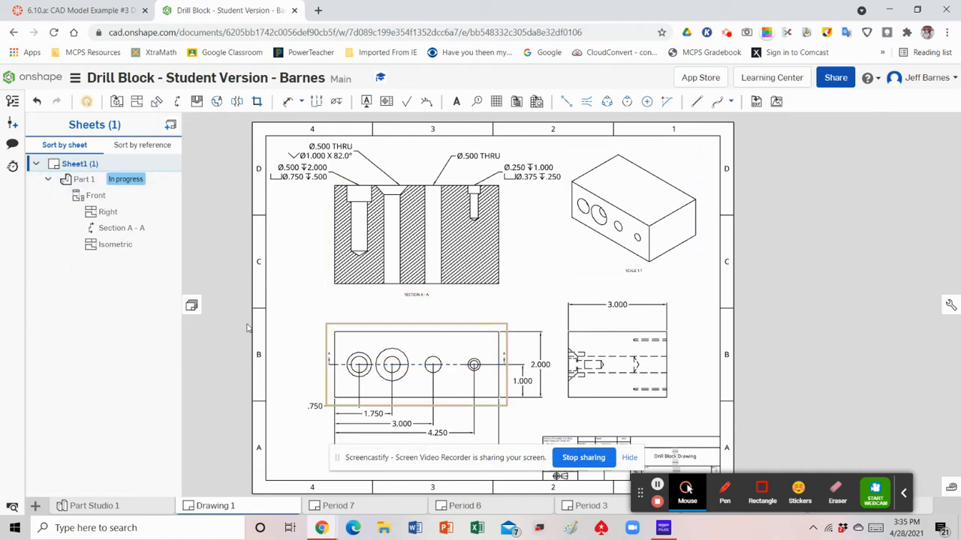
pyautogui.click(171, 128)
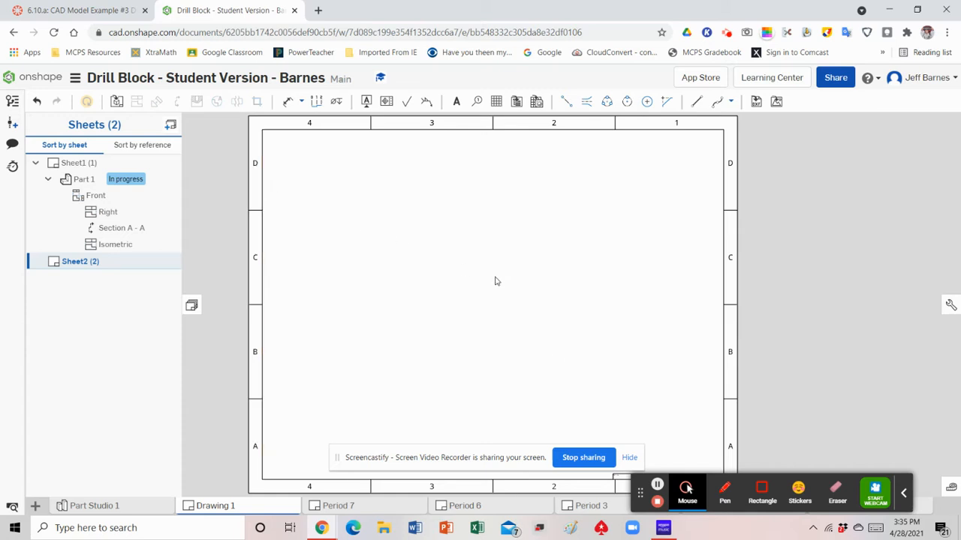
# Insert a Back view of Part 1 at 2:1 scale in the lower half of the empty sheet
pyautogui.click(116, 102)
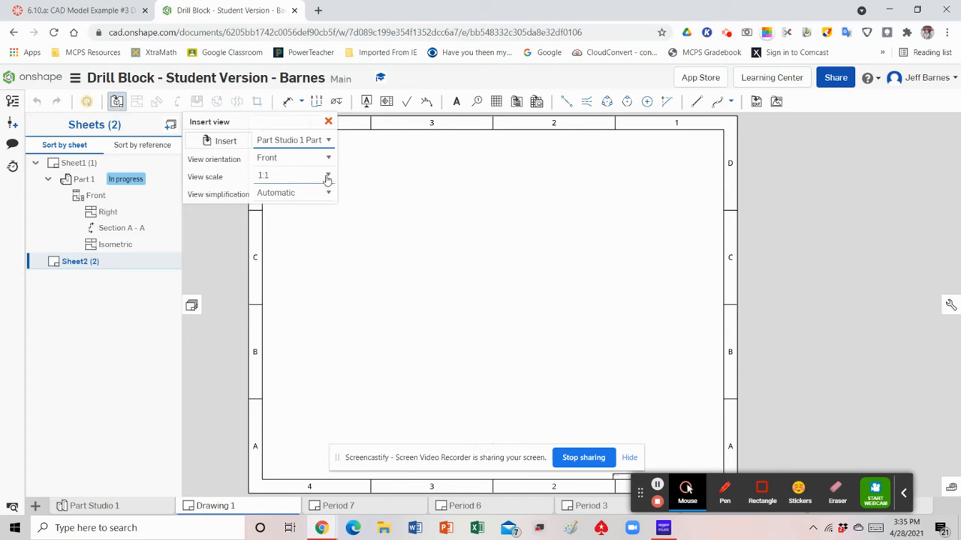
pyautogui.click(327, 177)
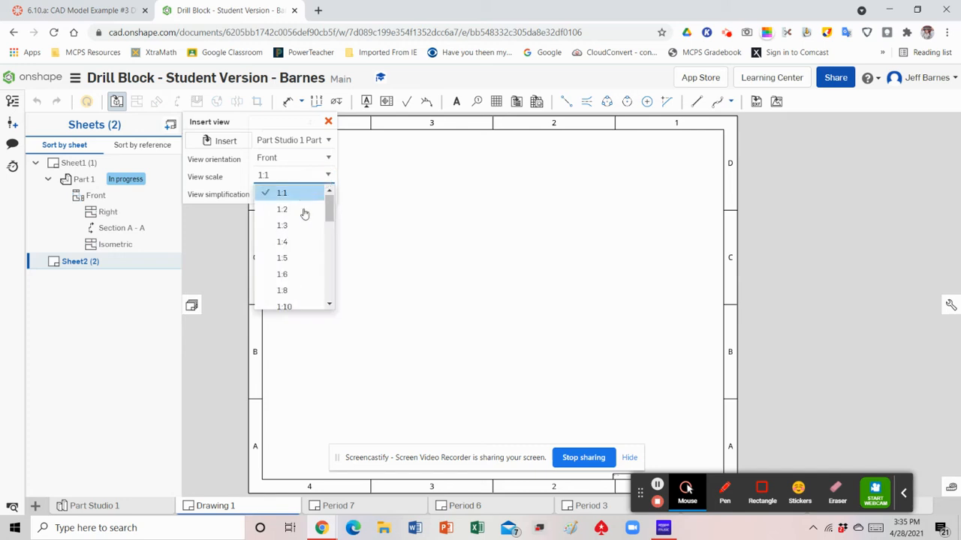
pyautogui.moveTo(328, 208); pyautogui.dragTo(337, 250)
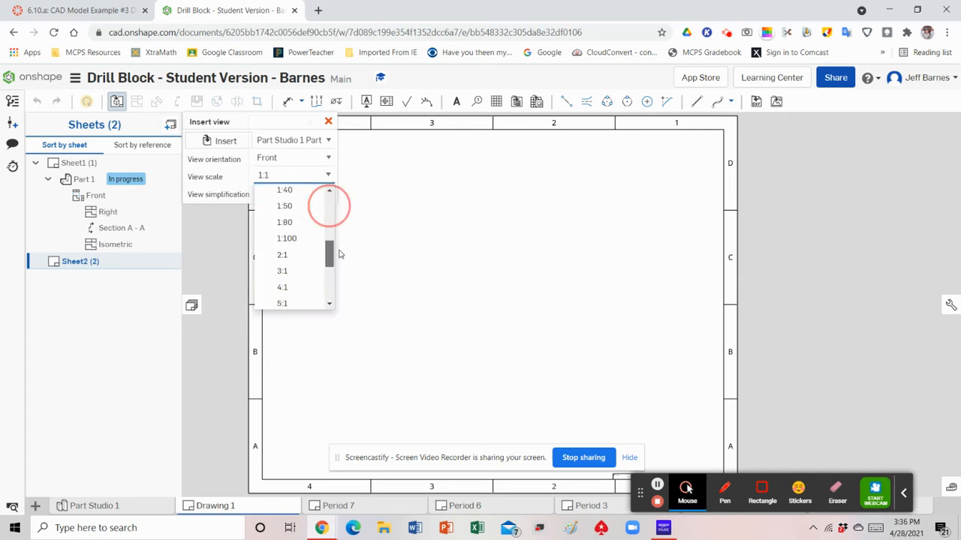
pyautogui.click(282, 255)
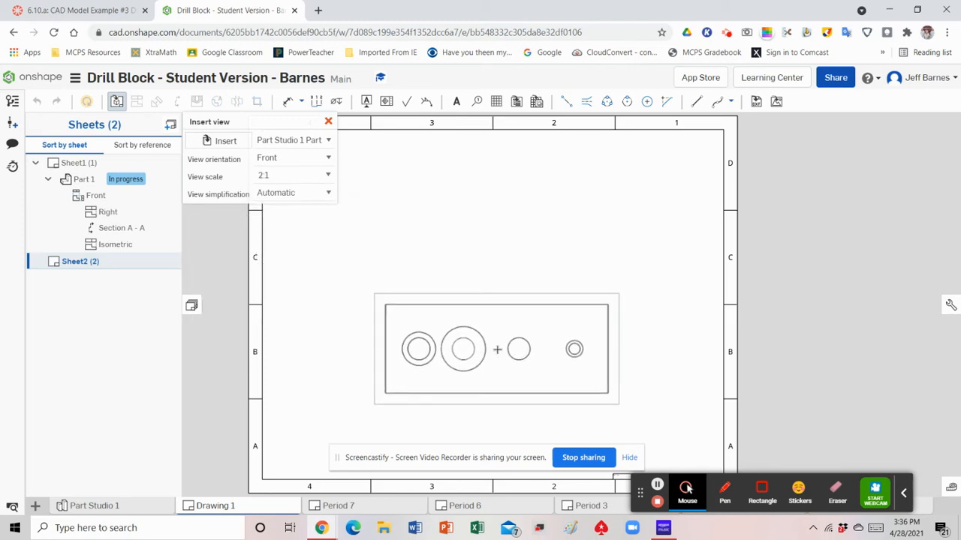
pyautogui.click(319, 157)
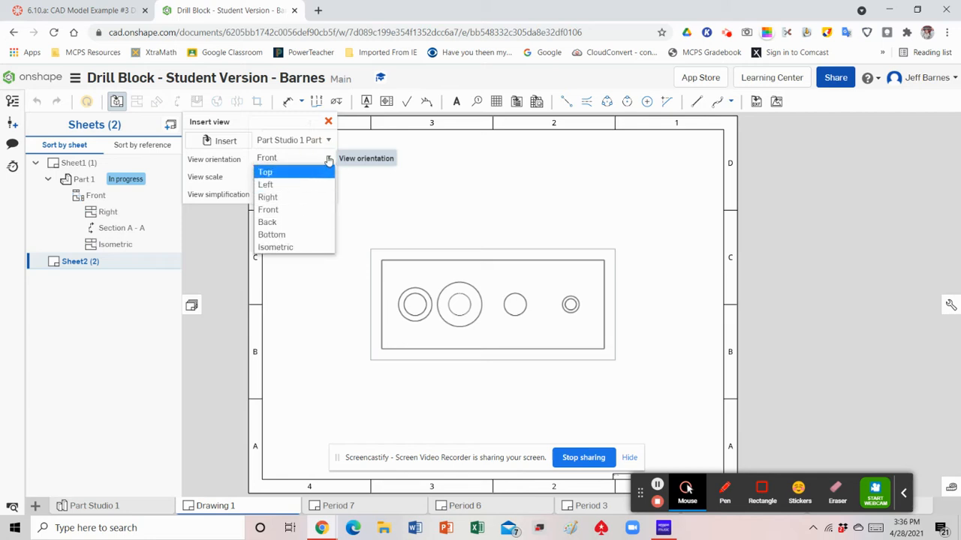
pyautogui.click(307, 221)
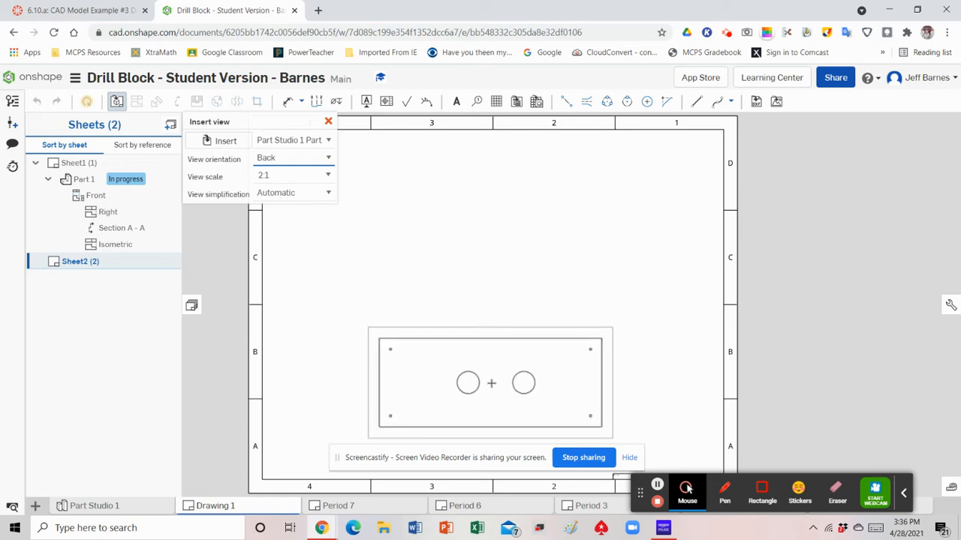
pyautogui.click(492, 382)
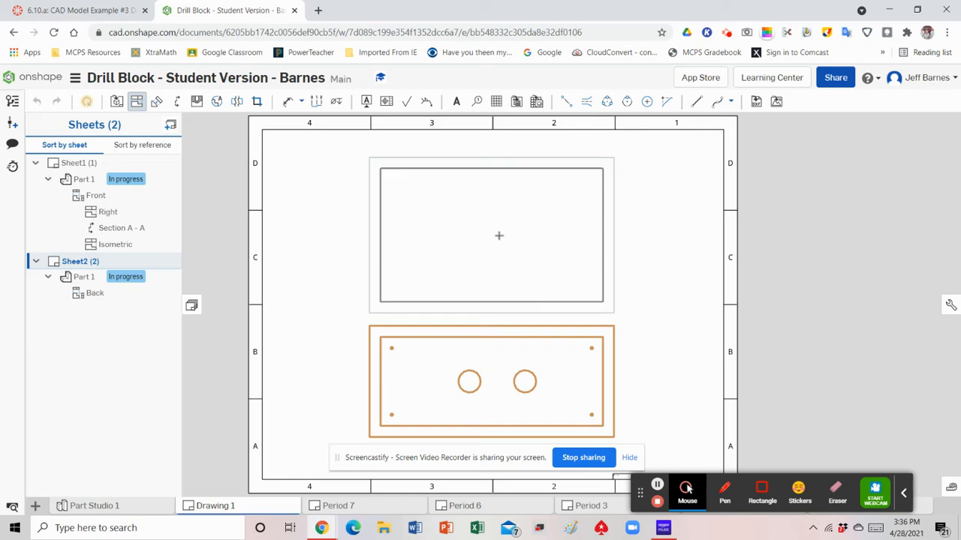
pyautogui.click(498, 236)
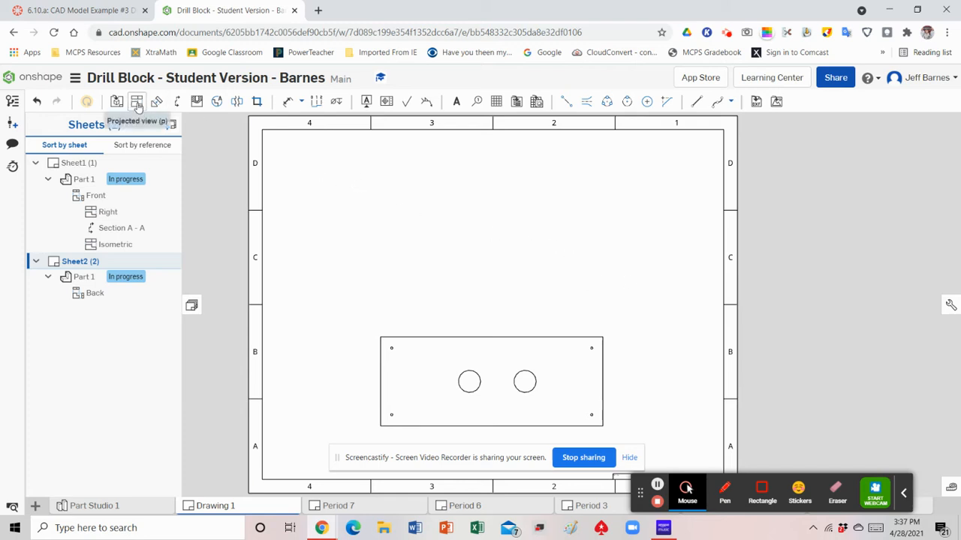
# Create a 6:1 detail view of the back view's upper-right corner hole, place it above, and shift the back view down to clear it
pyautogui.click(218, 104)
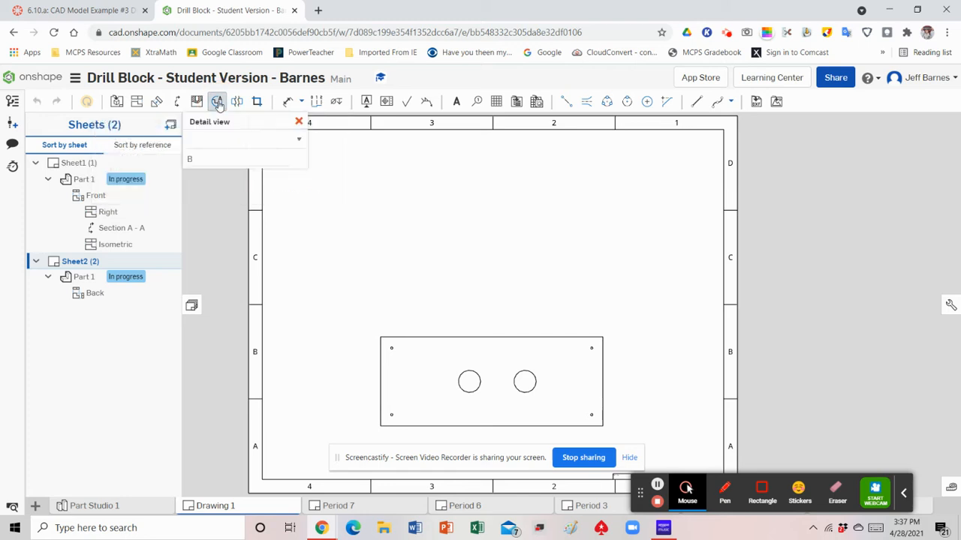
pyautogui.moveTo(244, 121); pyautogui.dragTo(260, 202)
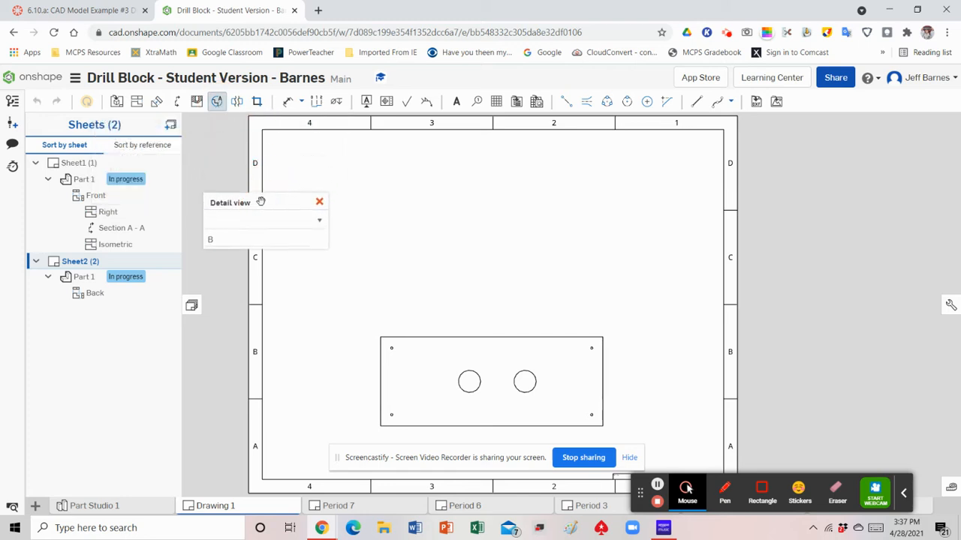
pyautogui.click(253, 239)
pyautogui.click(321, 223)
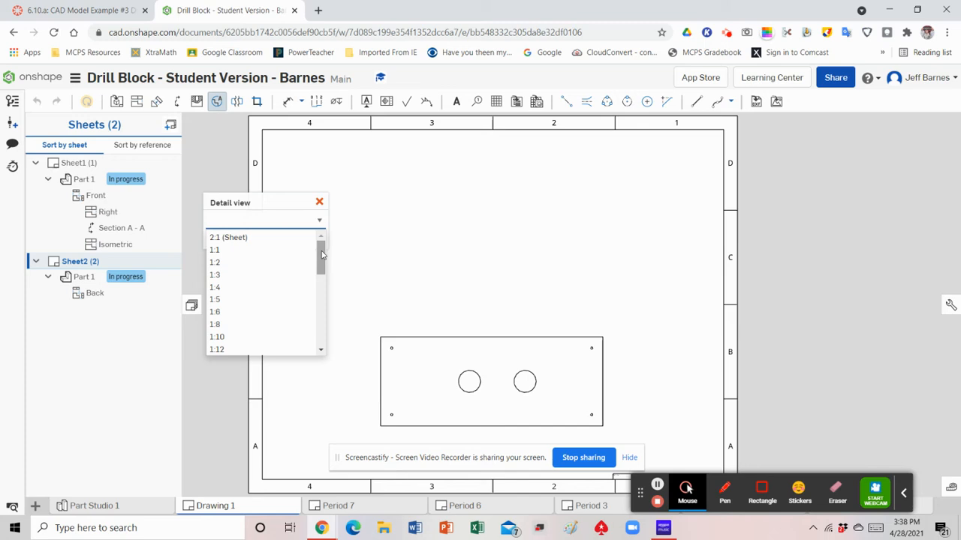
pyautogui.moveTo(321, 255); pyautogui.dragTo(333, 311)
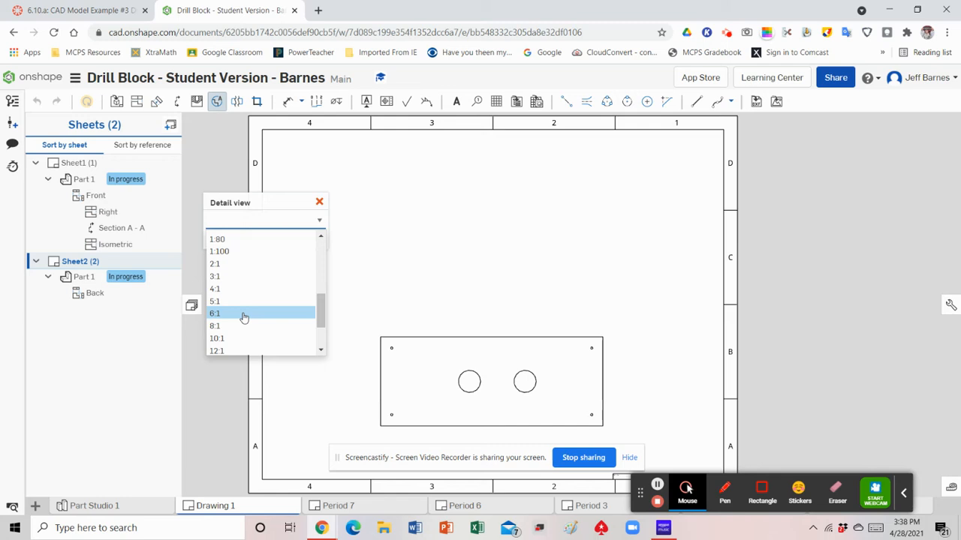
pyautogui.click(244, 315)
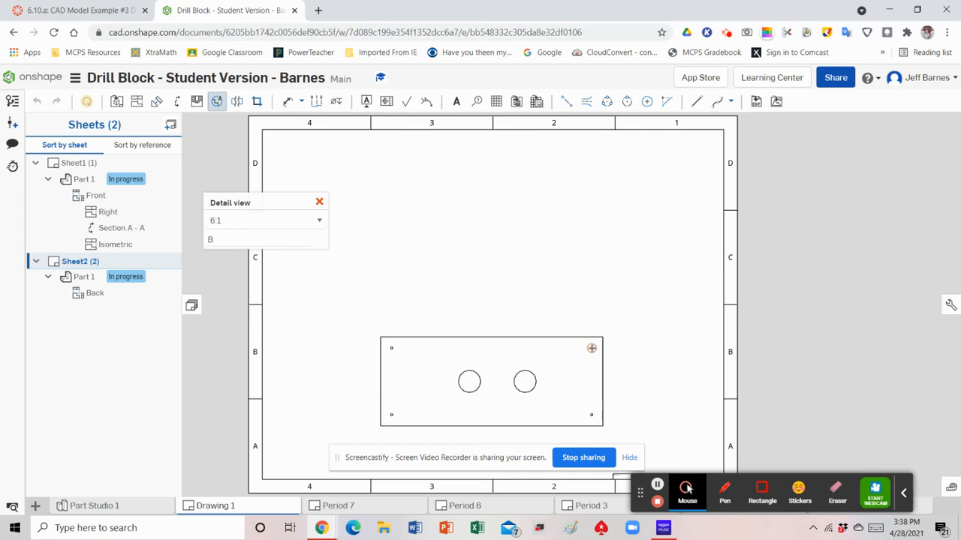
pyautogui.click(591, 348)
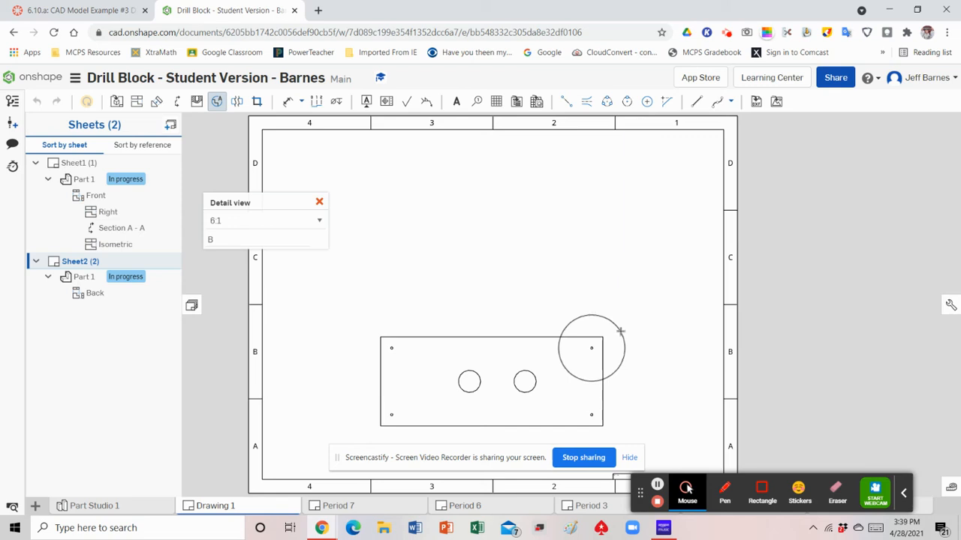
pyautogui.click(620, 330)
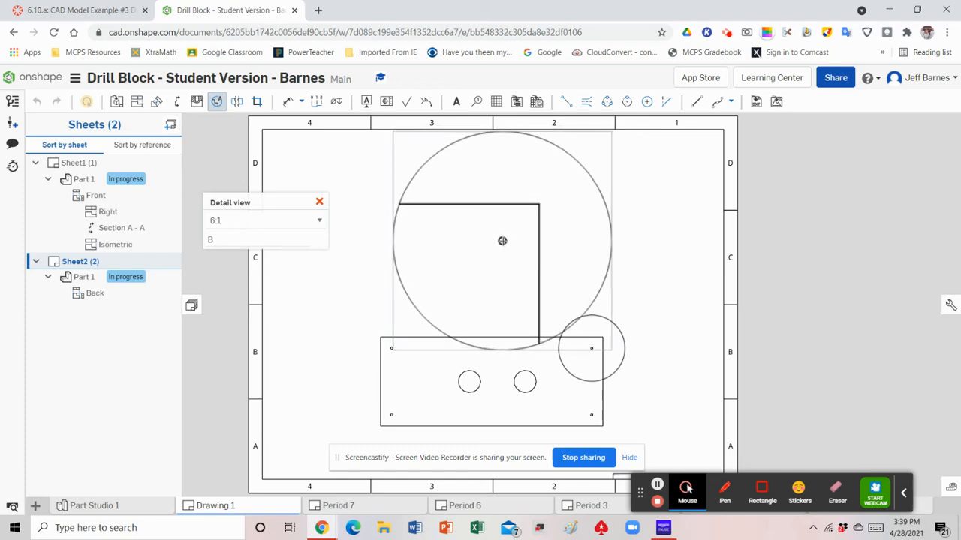
pyautogui.click(504, 240)
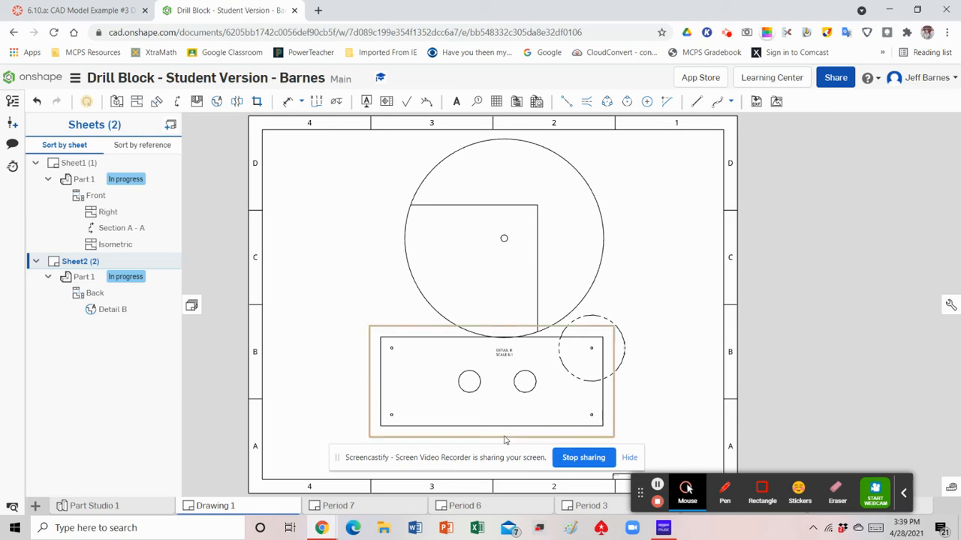
pyautogui.moveTo(504, 441); pyautogui.dragTo(507, 465)
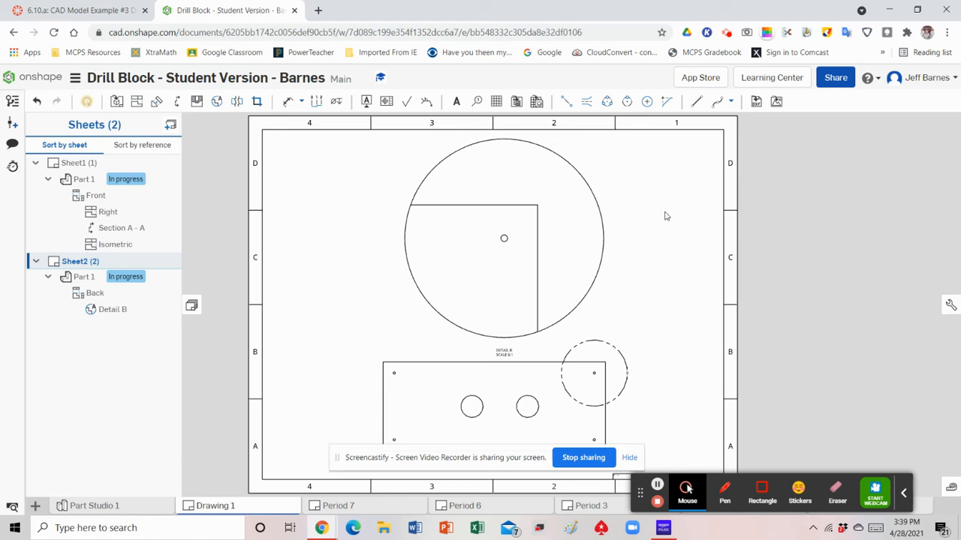
# Add a center mark to the small hole in the detail view
pyautogui.click(647, 104)
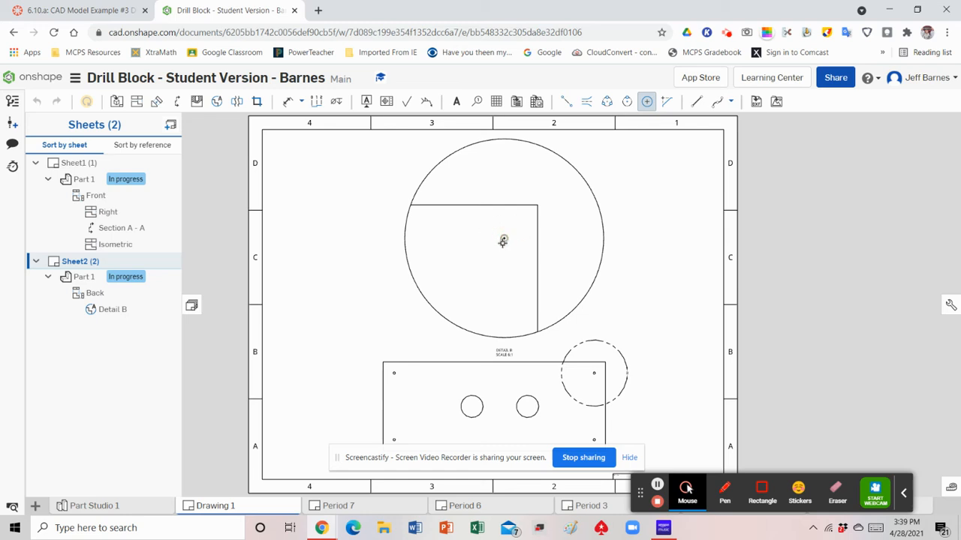
pyautogui.scroll(4, 502, 241)
pyautogui.scroll(-3, 502, 241)
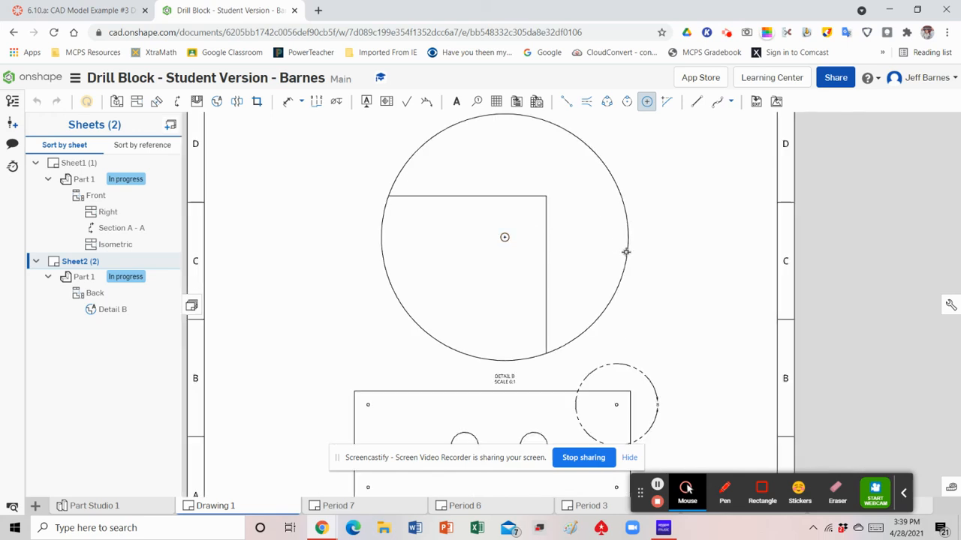
# Dimension the detail view's hole center from the block's top edge and from its right edge
pyautogui.click(287, 105)
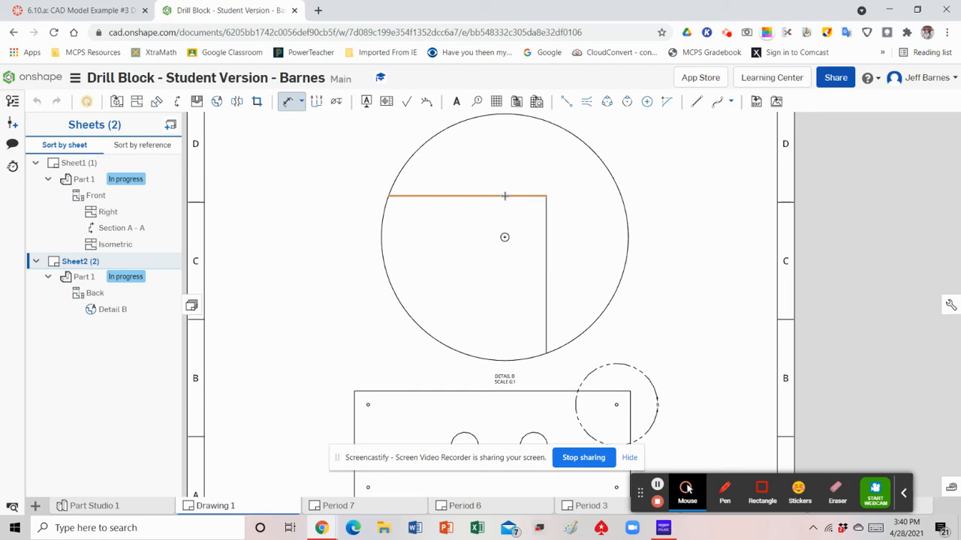
pyautogui.click(504, 196)
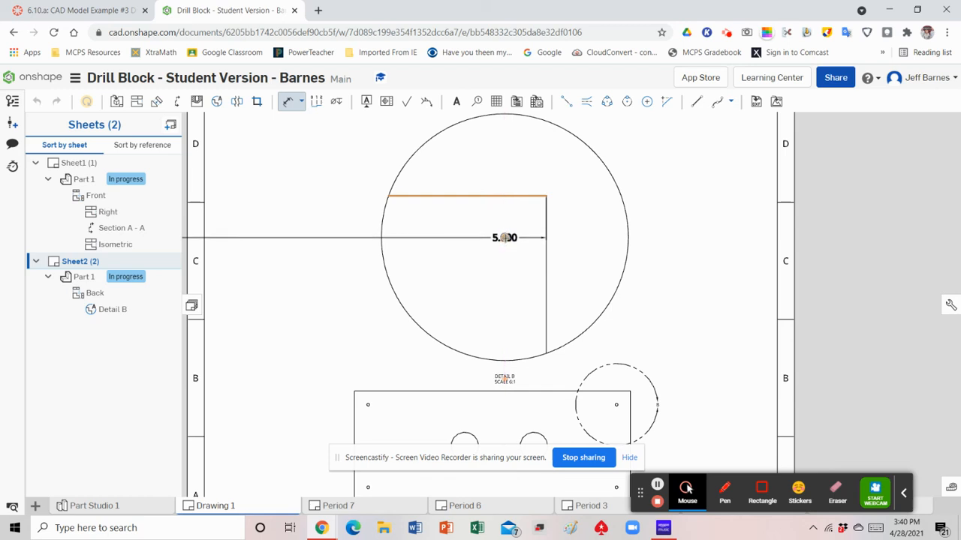
pyautogui.click(504, 237)
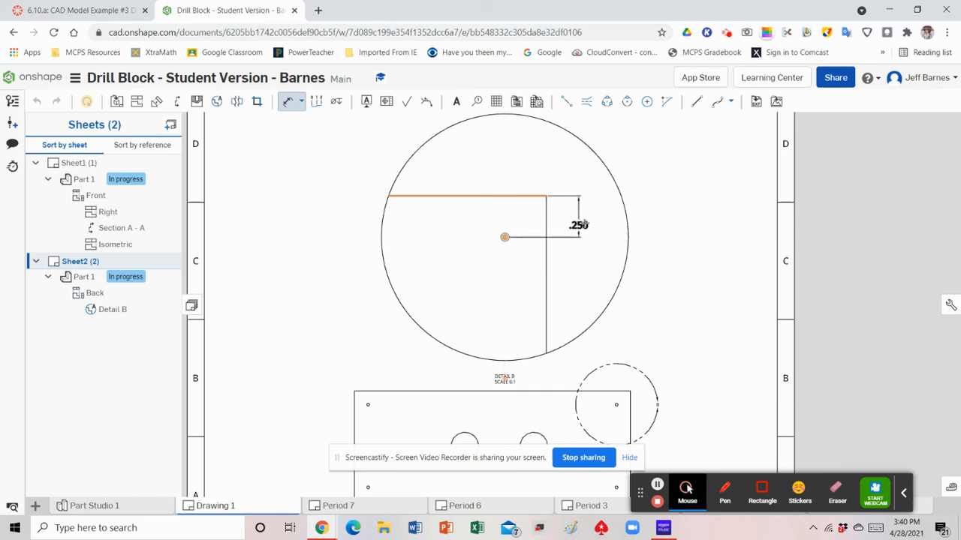
pyautogui.click(587, 217)
pyautogui.click(546, 218)
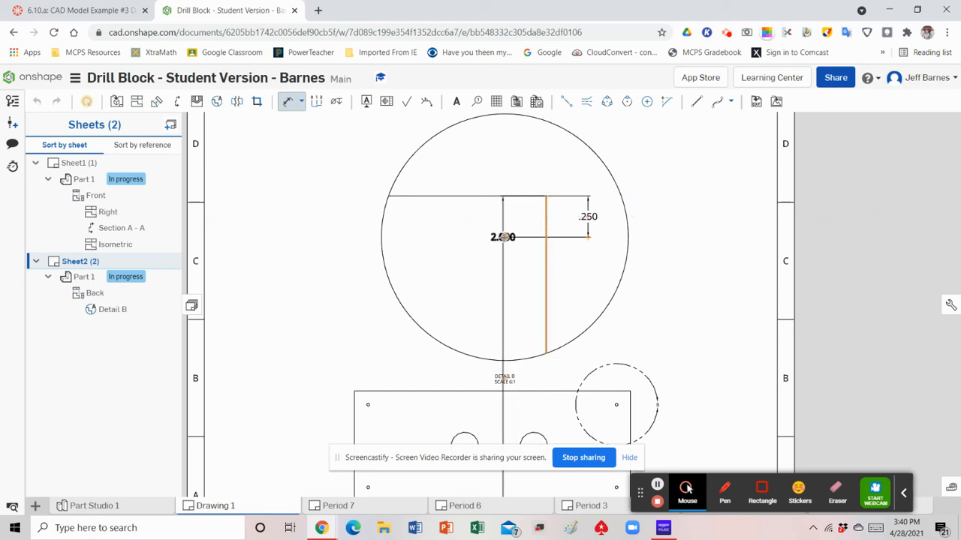
pyautogui.click(504, 237)
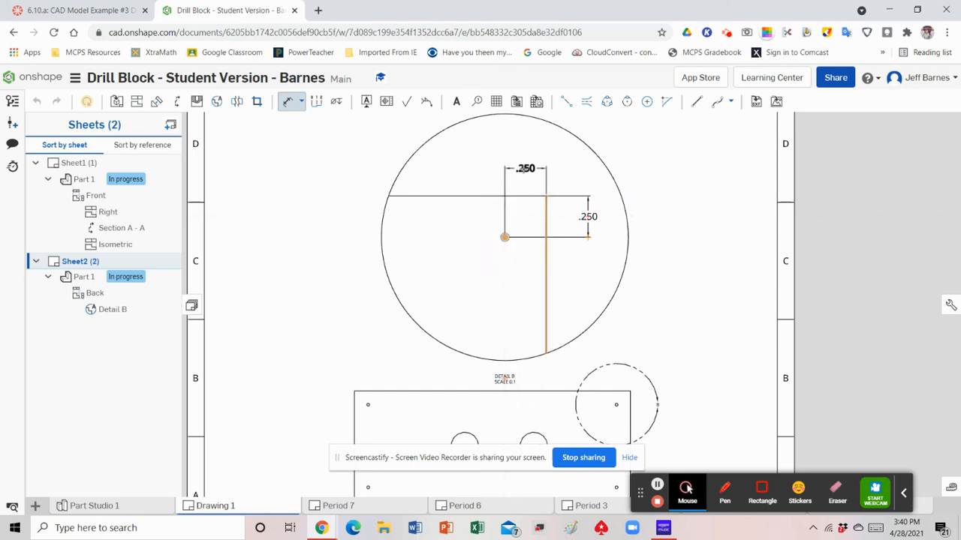
pyautogui.click(525, 168)
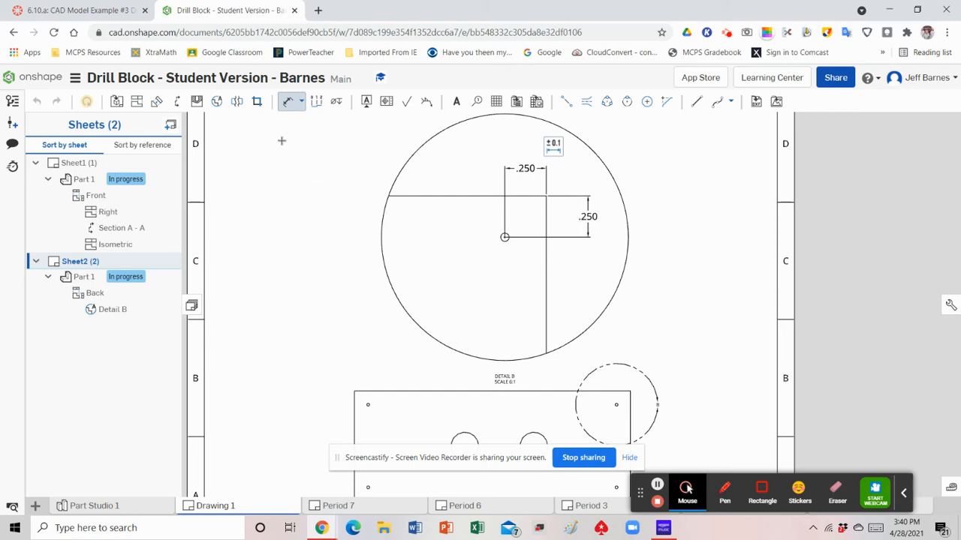
pyautogui.click(288, 105)
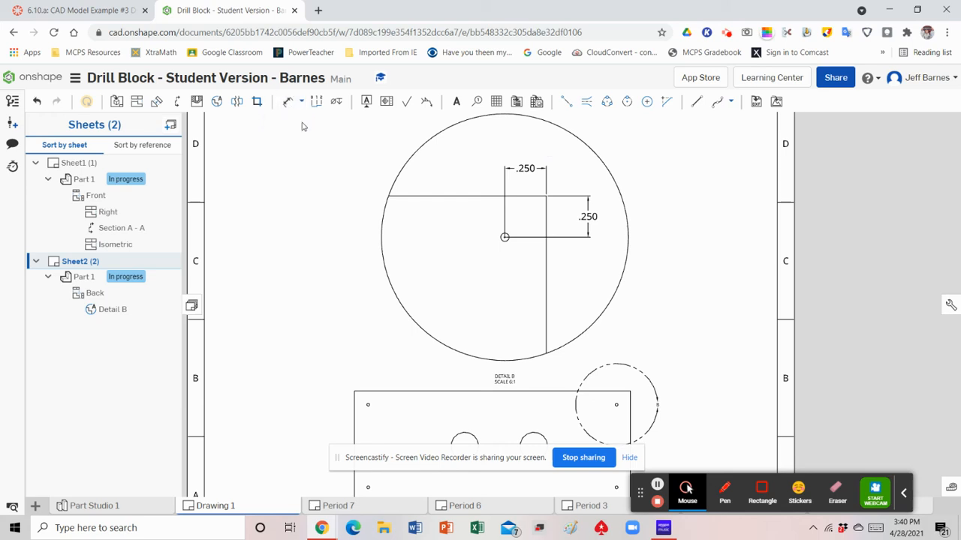
# Attach a hole callout to the small hole and place it at the upper left outside the detail circle
pyautogui.click(336, 105)
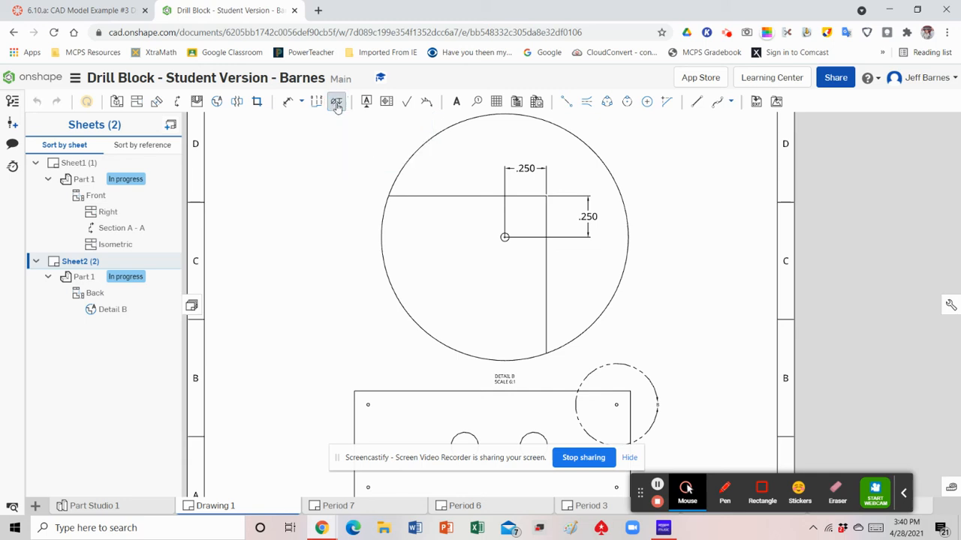
pyautogui.click(504, 236)
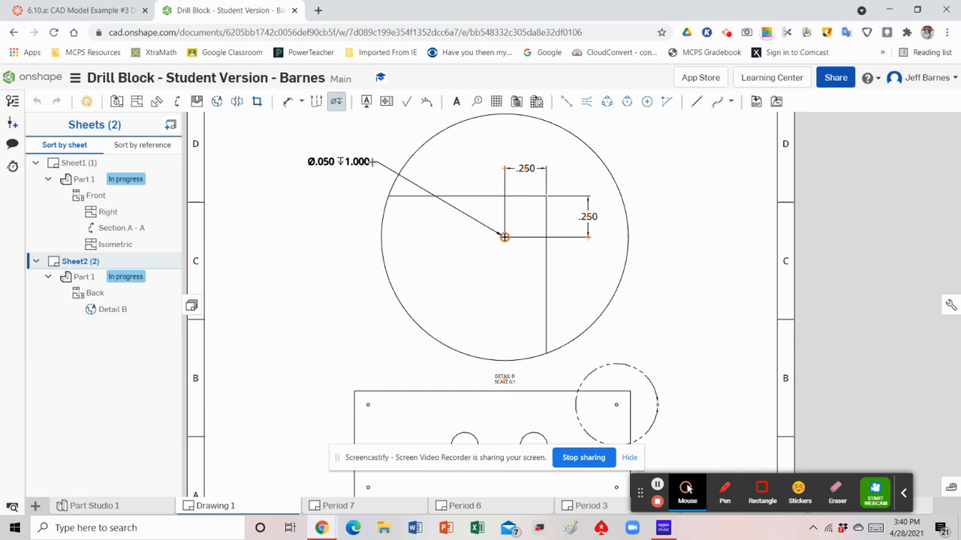
pyautogui.click(373, 161)
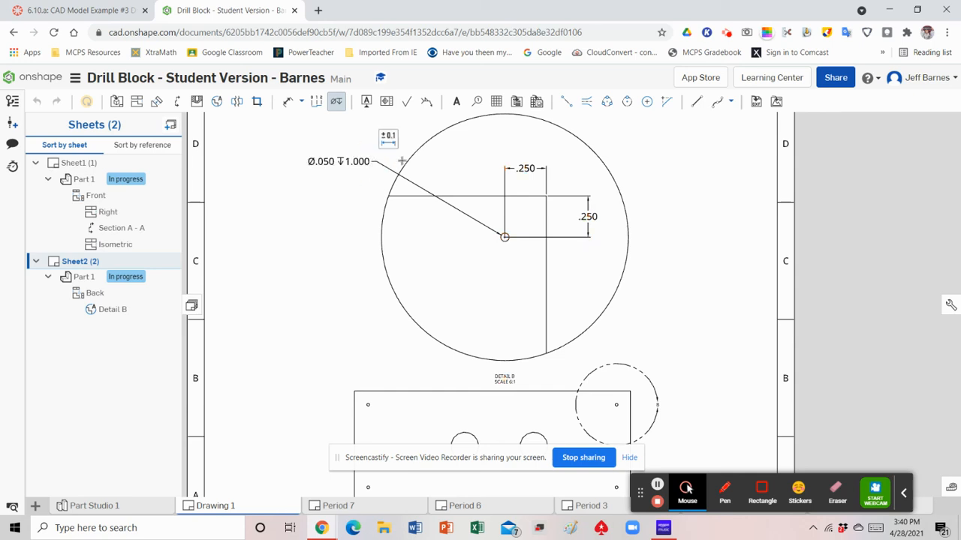
pyautogui.click(336, 104)
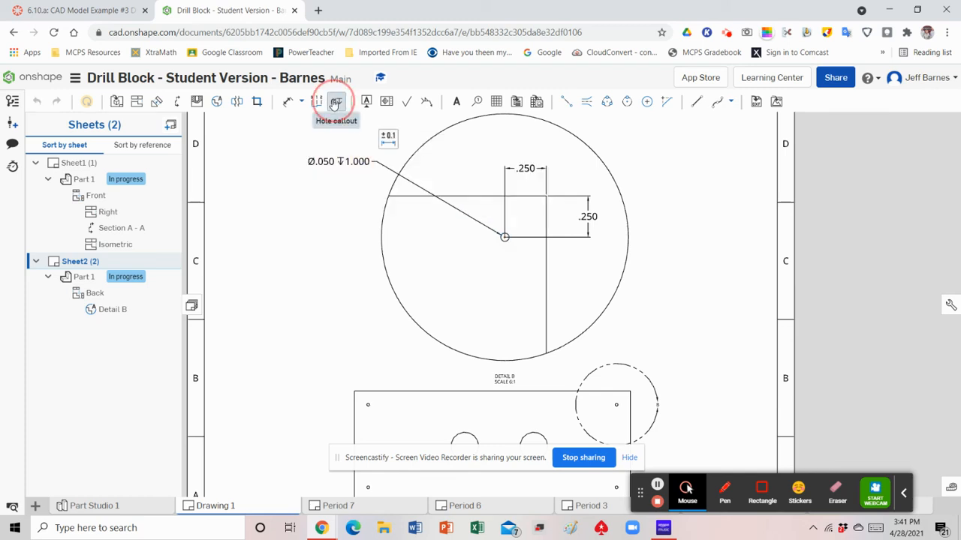
# Add the prefix "4x" to the small hole's callout
pyautogui.click(349, 166)
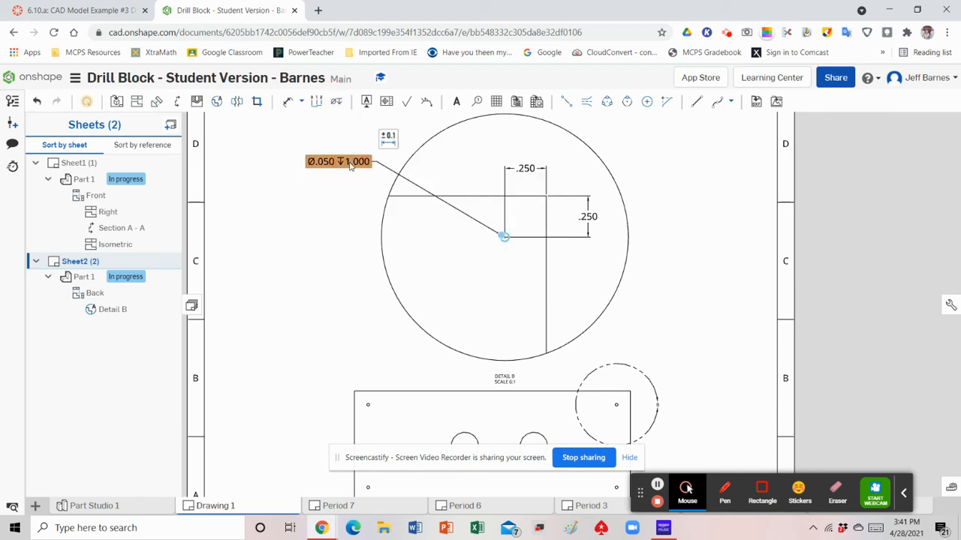
pyautogui.doubleClick(351, 165)
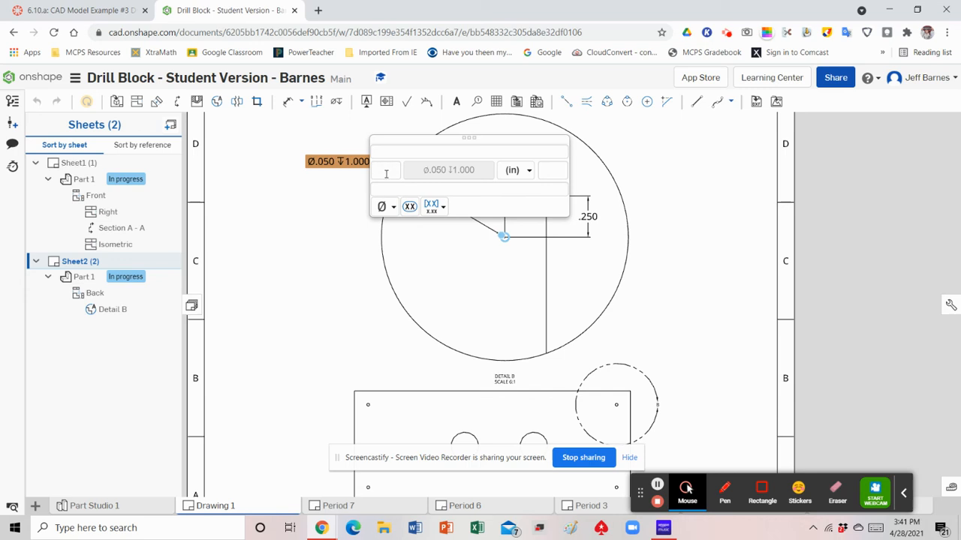
pyautogui.click(384, 169)
pyautogui.write('4x')
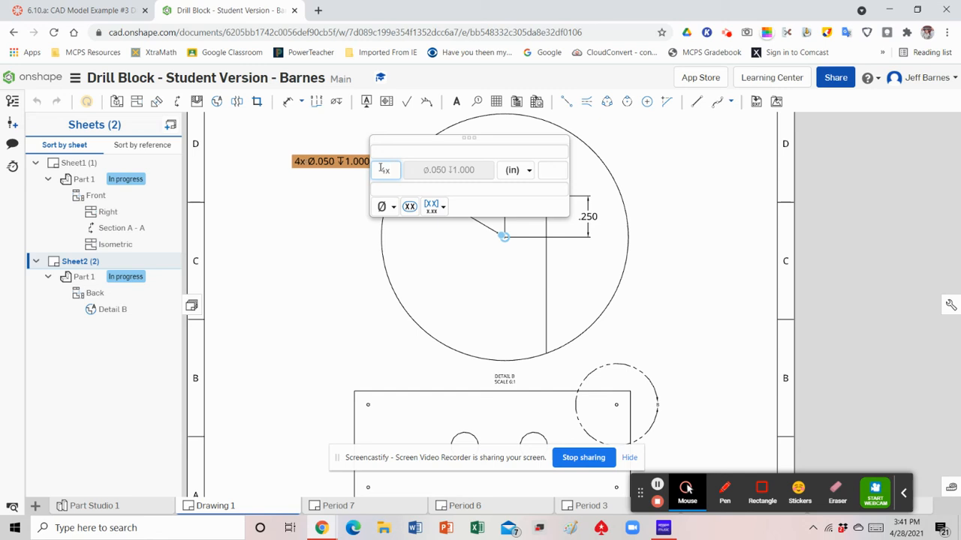
pyautogui.click(333, 223)
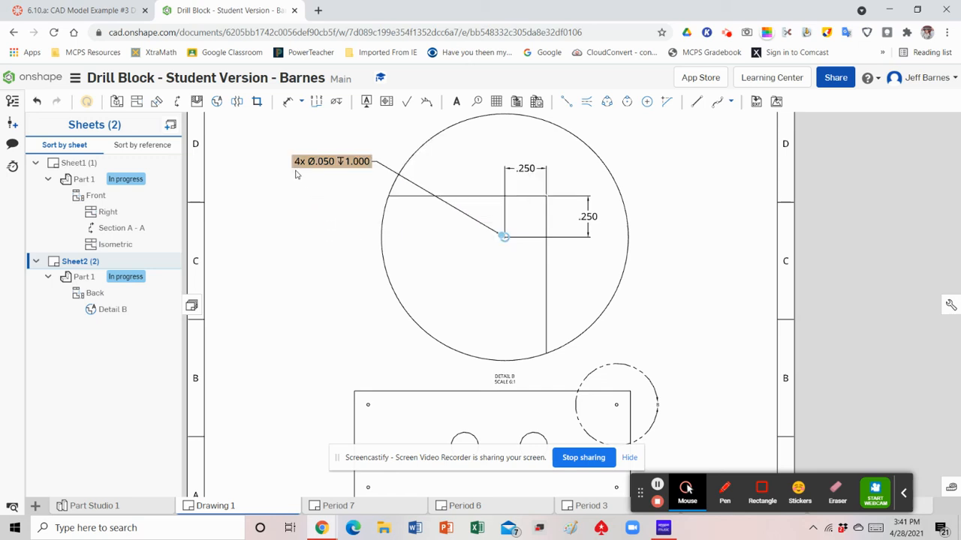